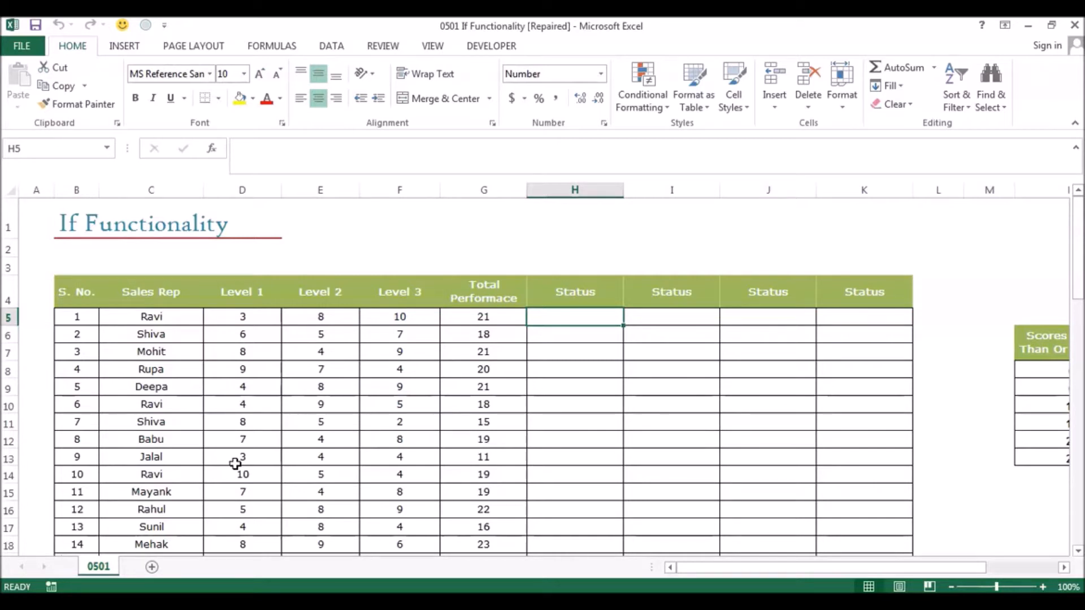
# Check how far the Sales Rep list in column C runs, from its first entry to its last.
pyautogui.click(154, 317)
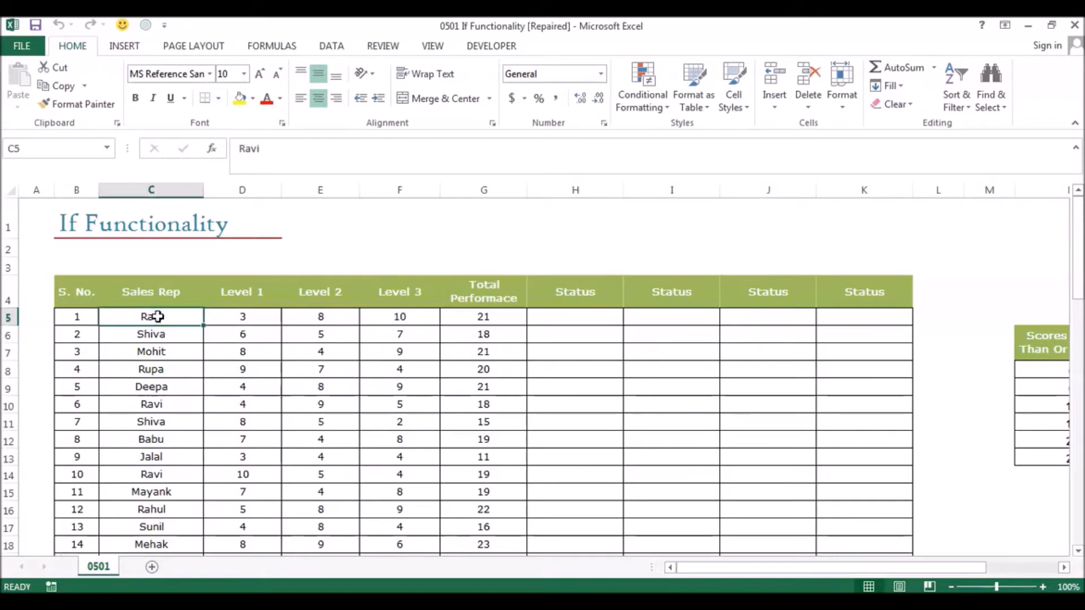
pyautogui.hotkey('ctrl', 'Down')
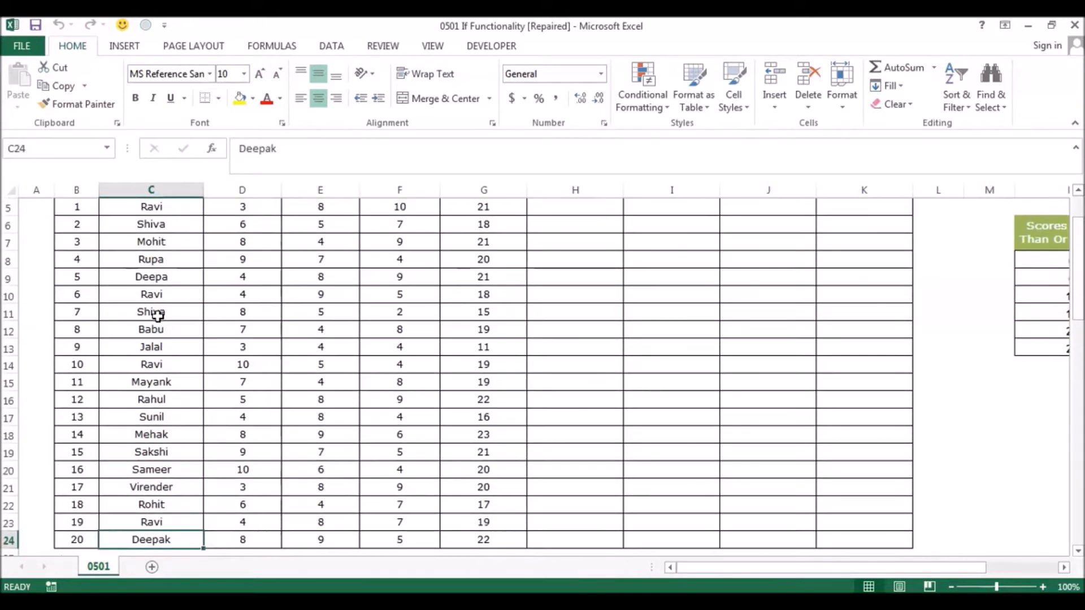
pyautogui.hotkey('ctrl', 'Up')
pyautogui.press('Down')
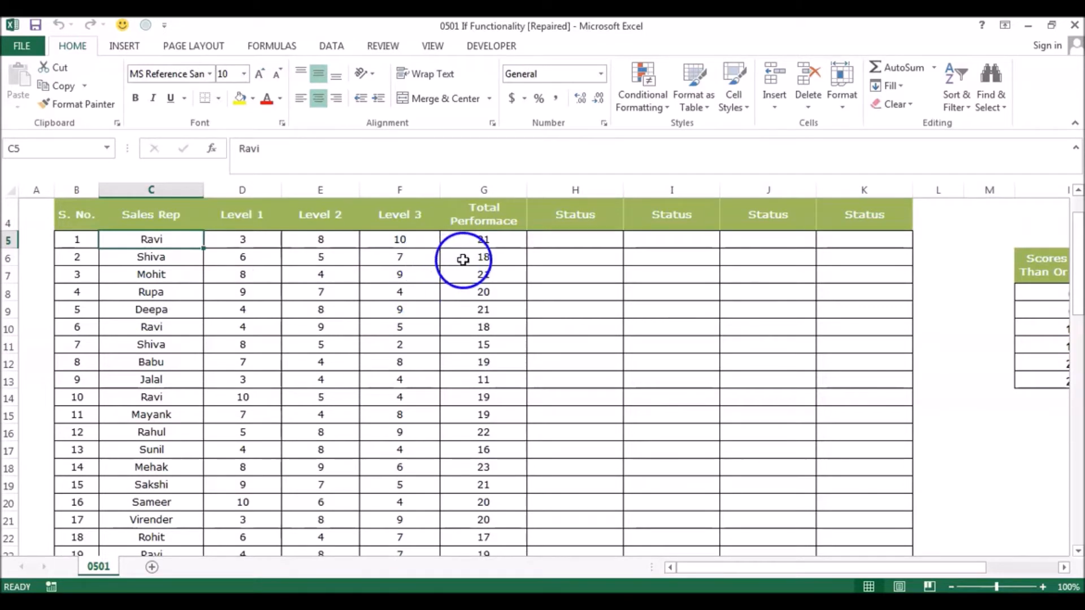
# Start an IF formula in H5, the first Status cell, with the logical test G5>=15.
pyautogui.click(539, 242)
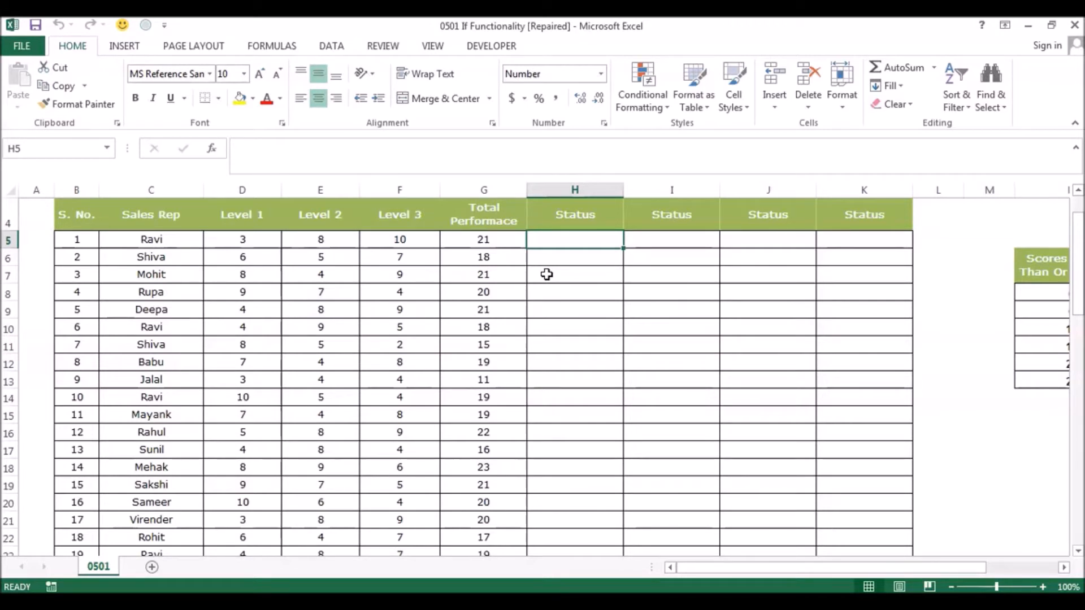
pyautogui.write('=')
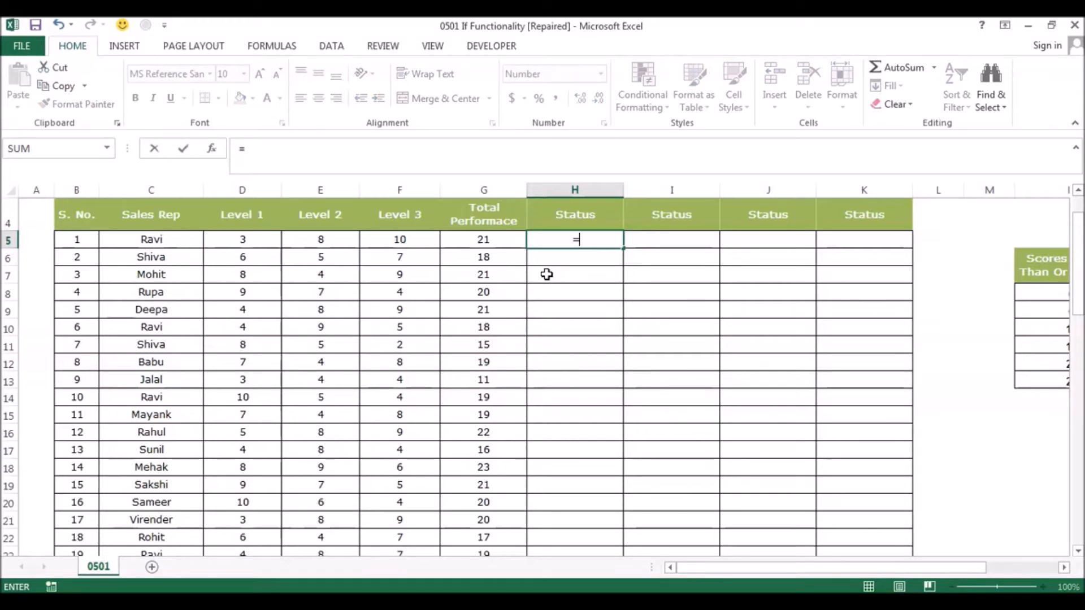
pyautogui.write('if')
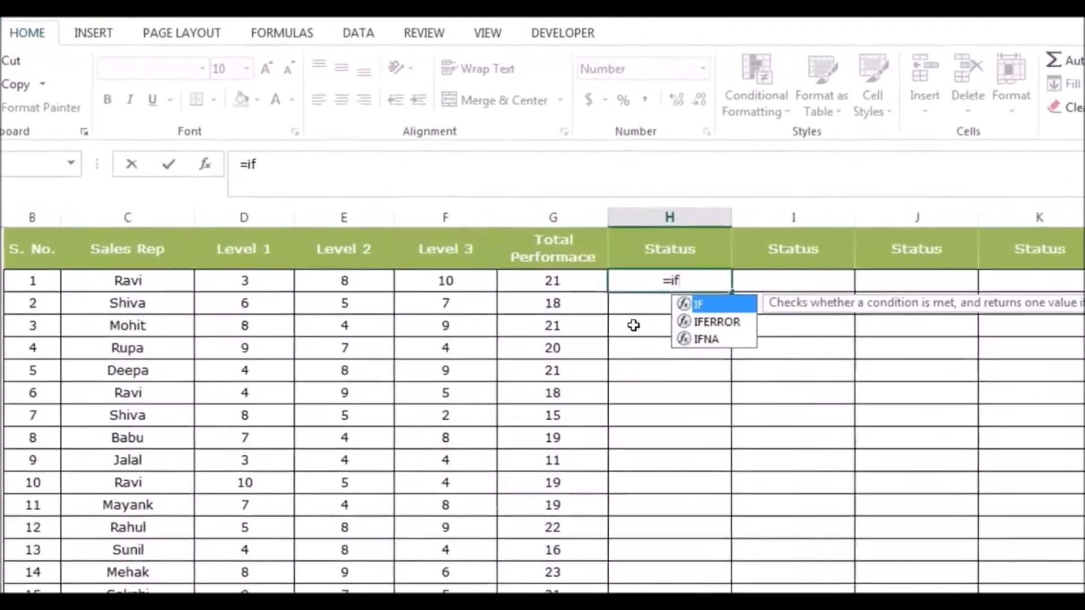
pyautogui.press('Tab')
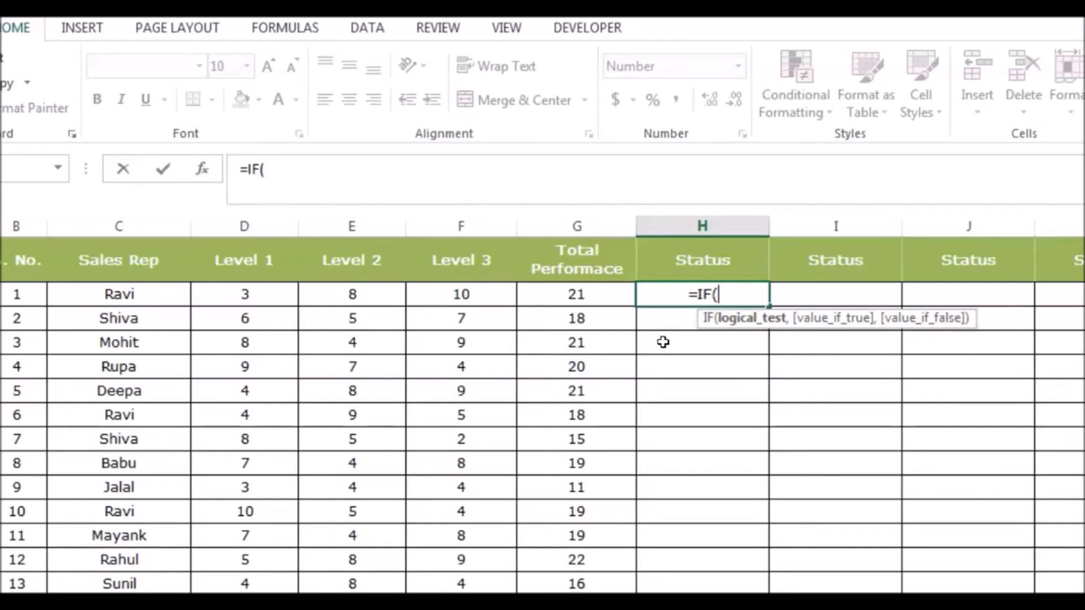
pyautogui.click(583, 296)
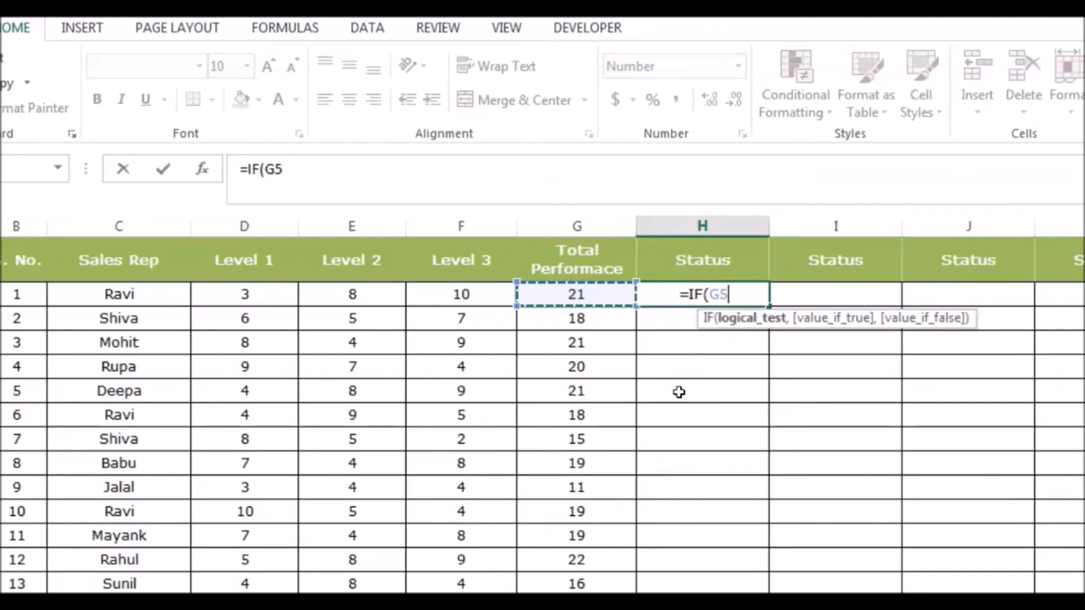
pyautogui.write('>=15')
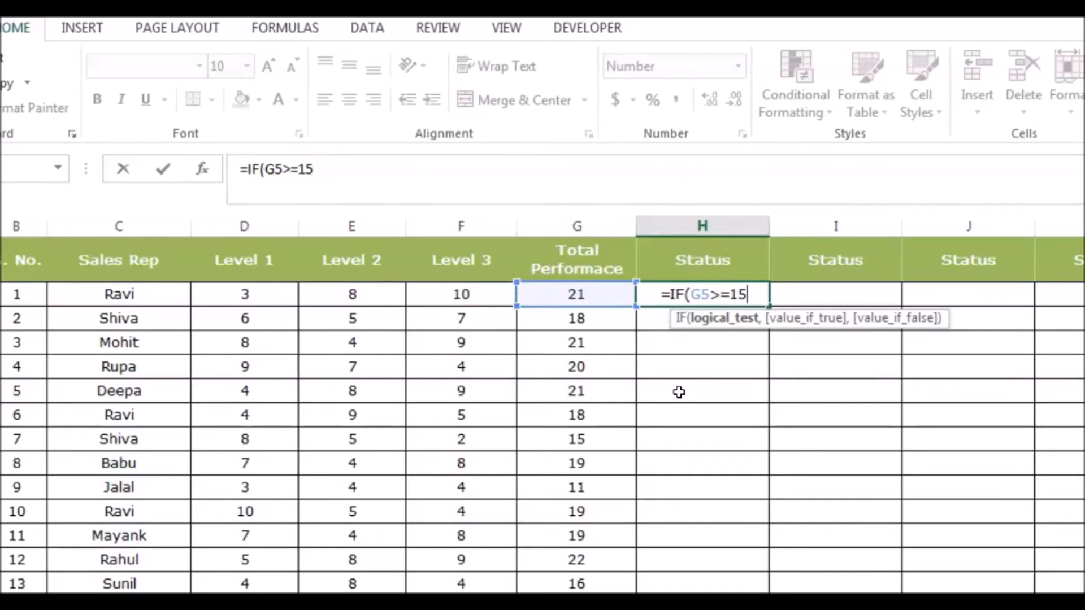
pyautogui.write(',')
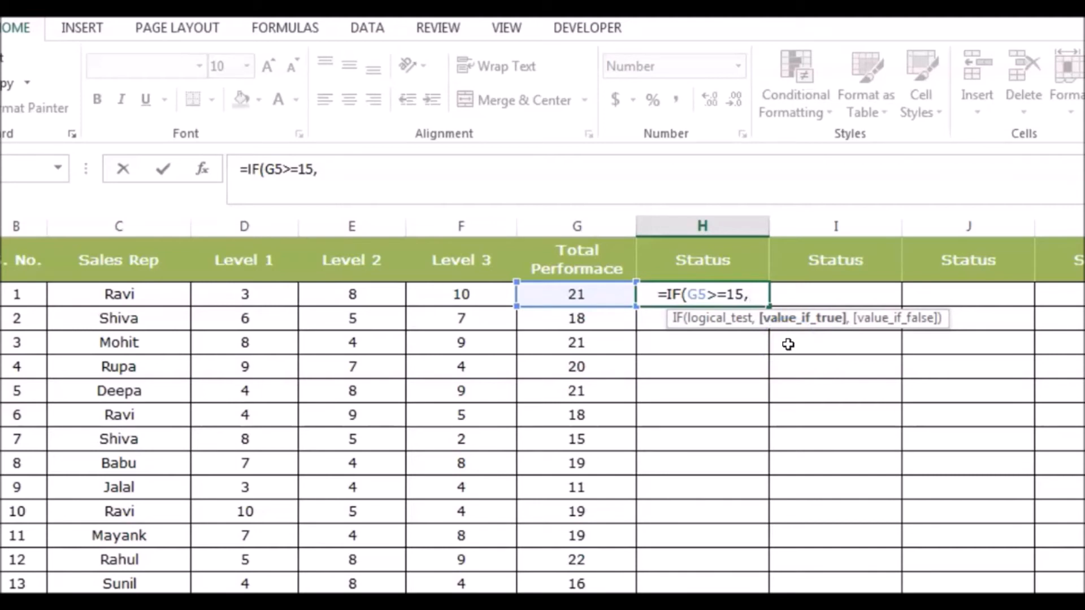
# Give the IF formula in H5 "Qualified" as its value if true.
pyautogui.write('"Q')
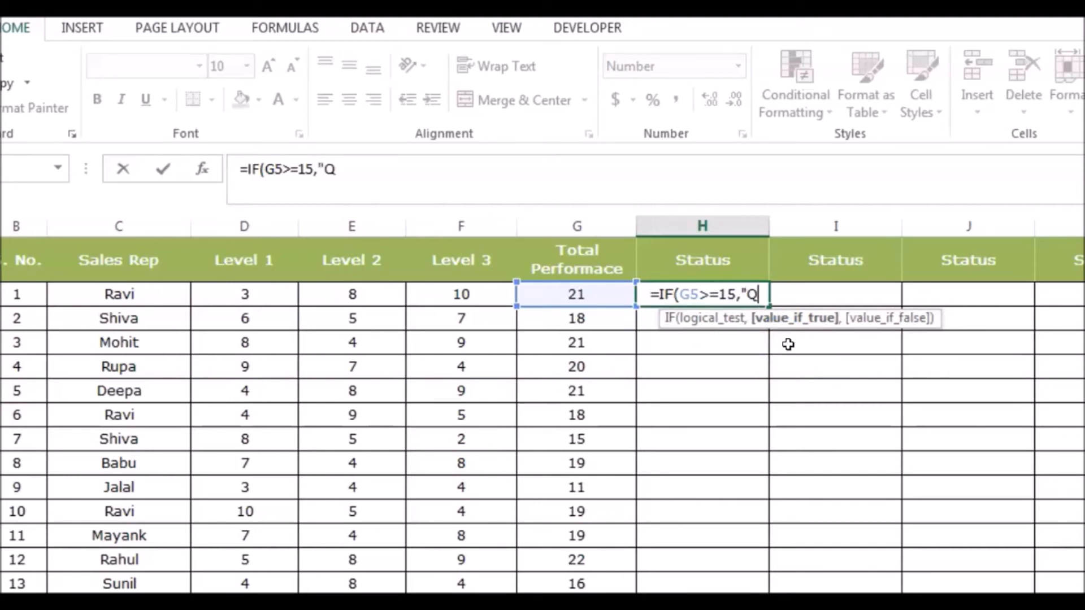
pyautogui.write('ualii')
pyautogui.press('BackSpace')
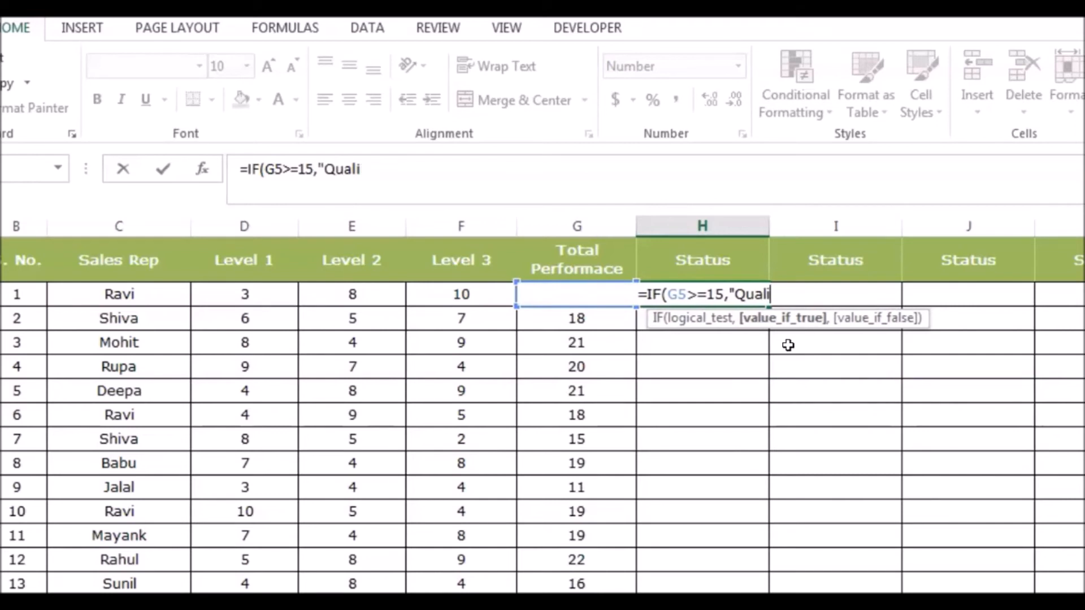
pyautogui.write('fied"')
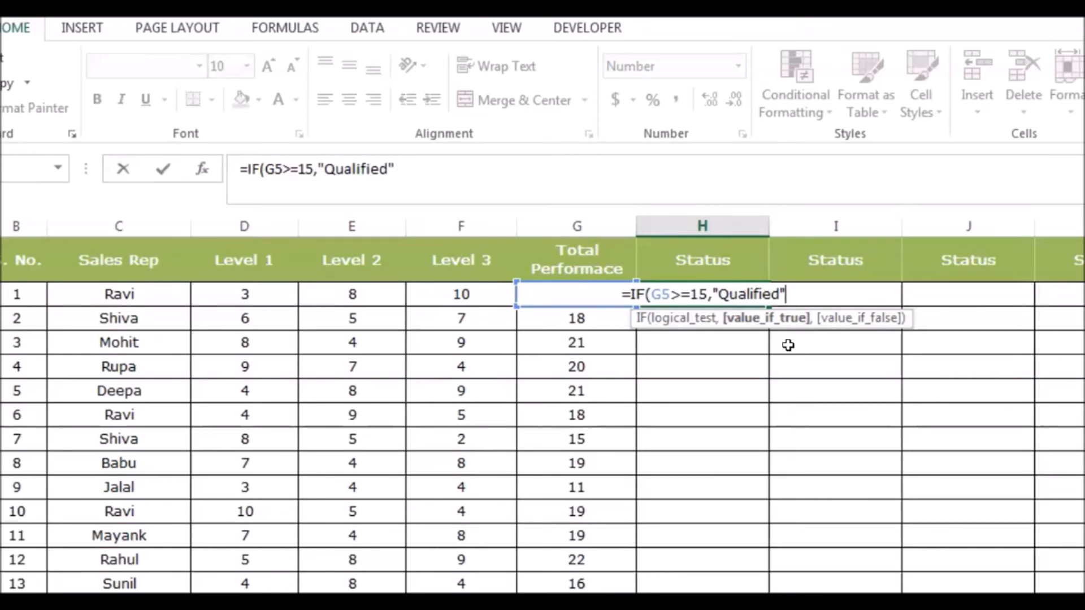
pyautogui.write(',')
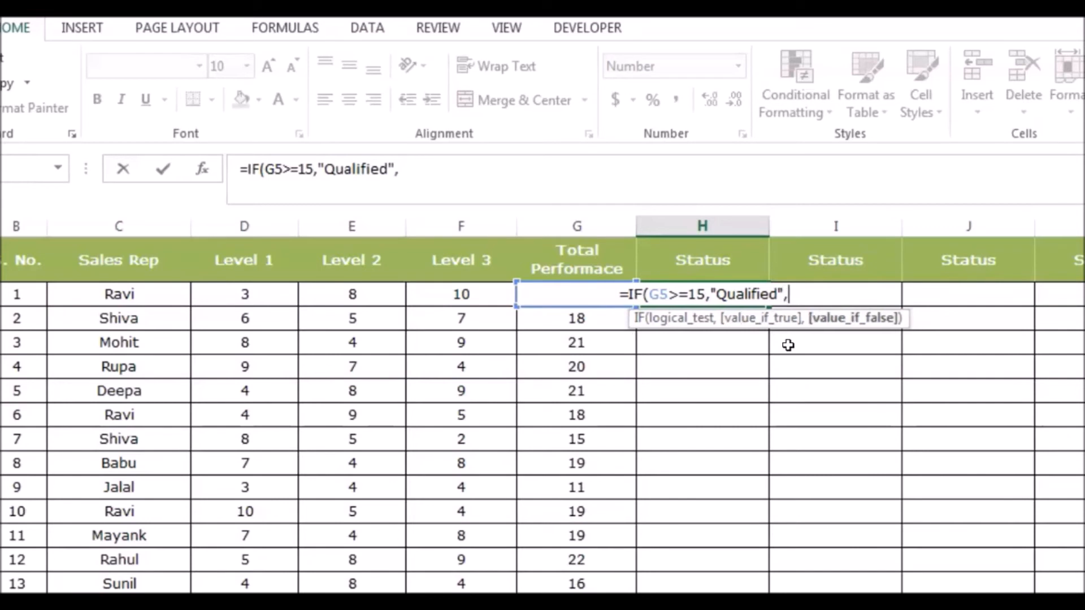
pyautogui.write('"')
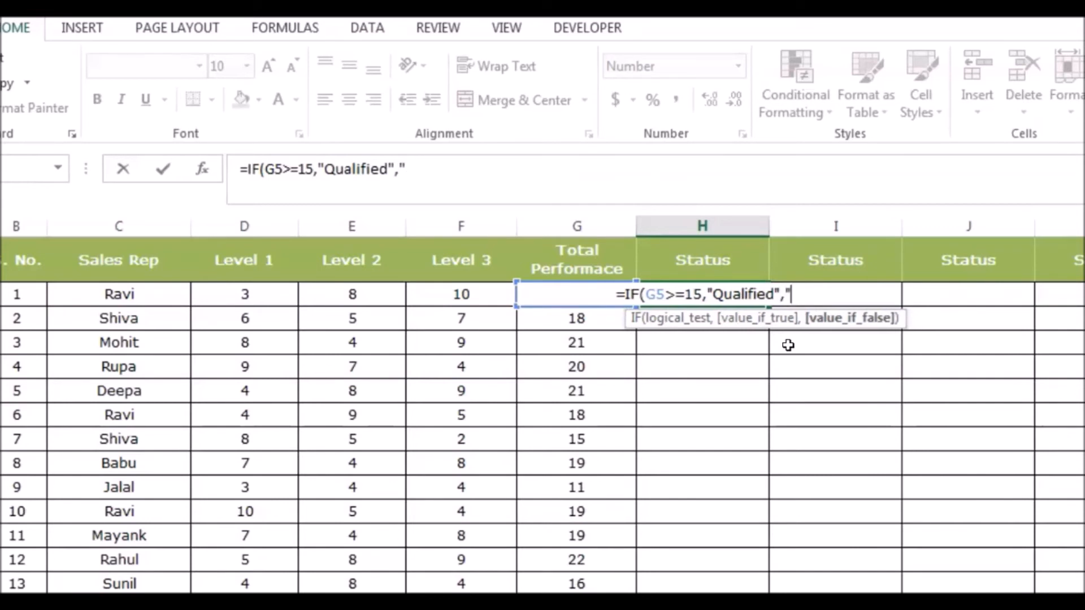
pyautogui.write('Di')
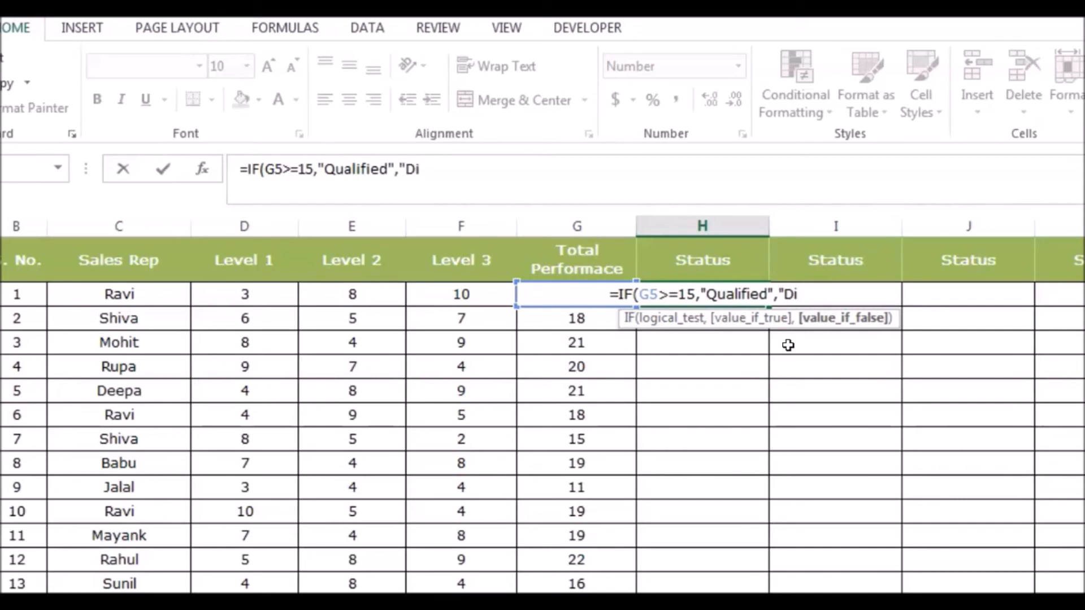
pyautogui.write('squa')
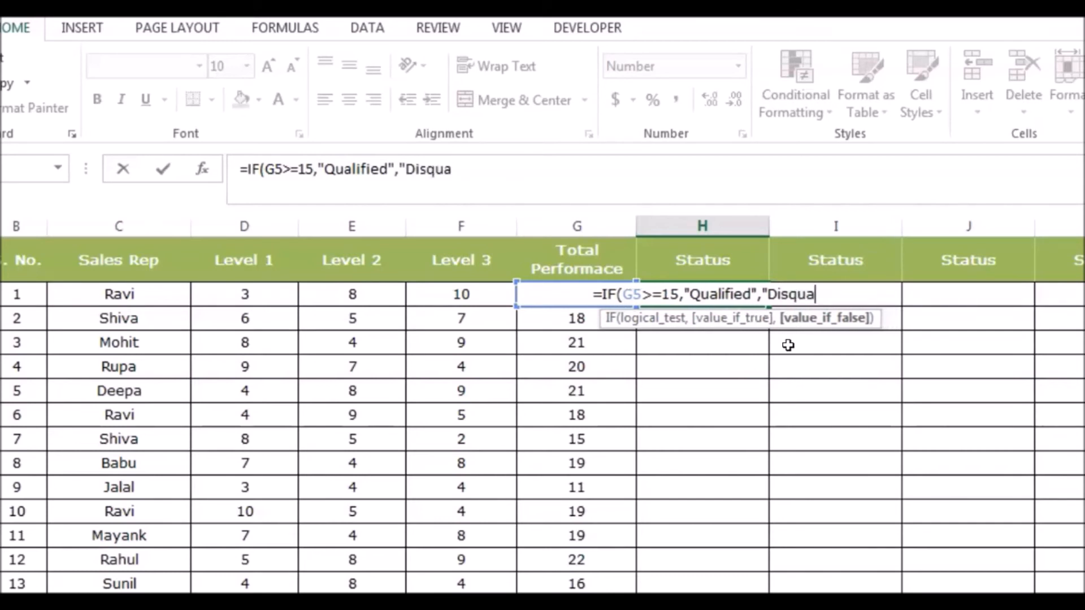
pyautogui.write('lified"')
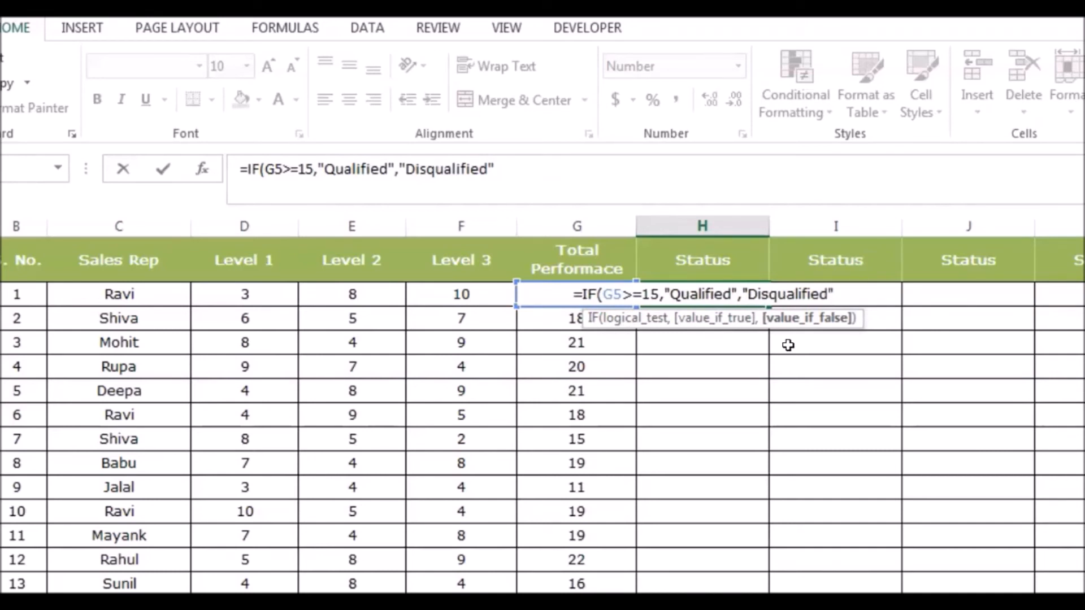
pyautogui.write(')')
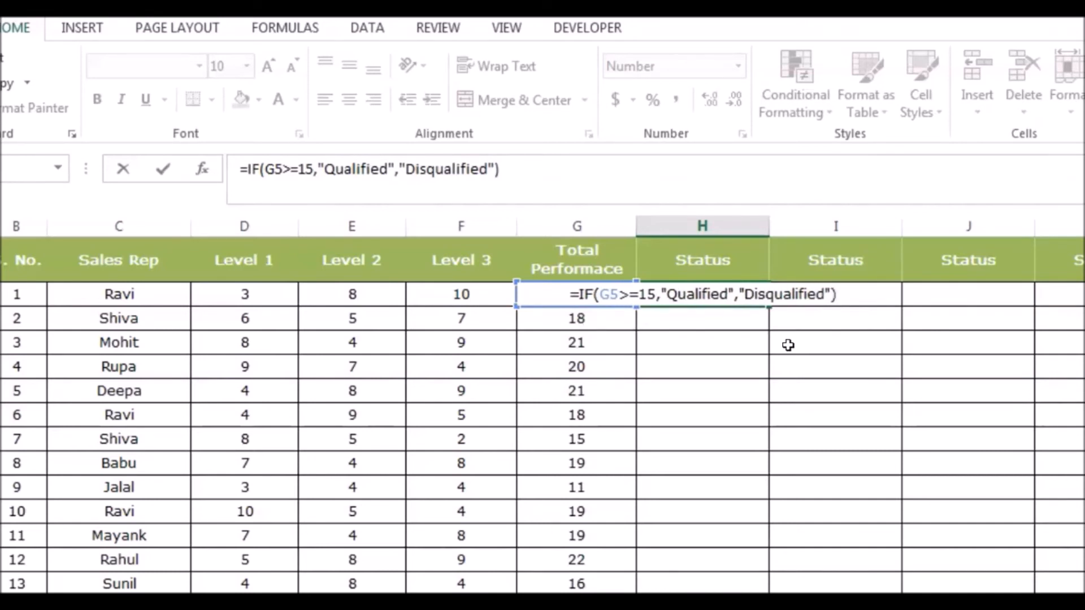
# Give the IF formula in H5 "Disqualified" as its value if false, then close and enter the formula.
pyautogui.press('Return')
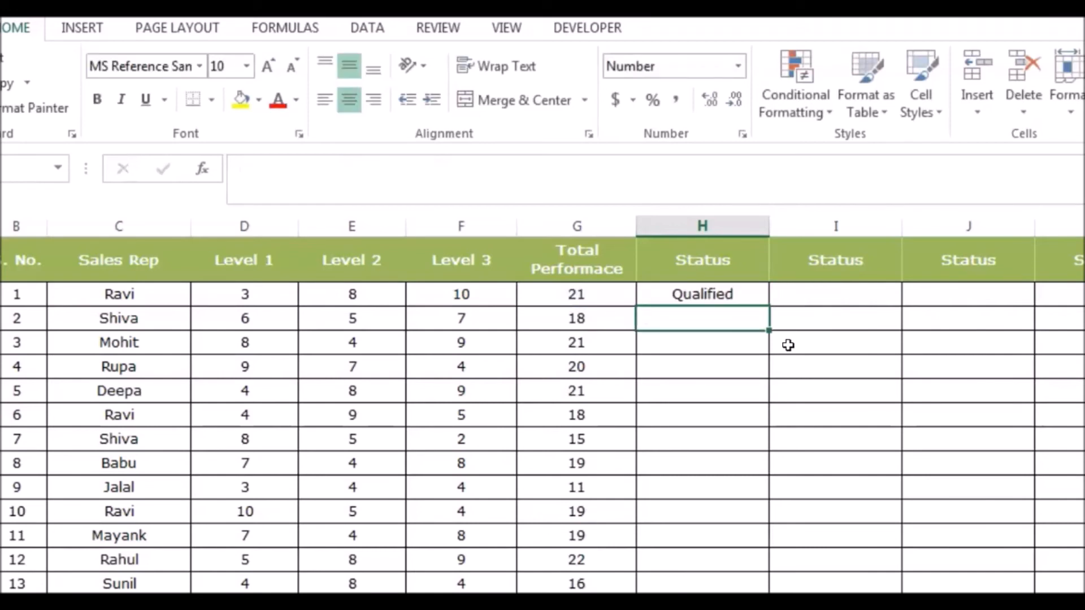
# Fill the IF formula from H5 down the Status column to the last sales rep row, H24.
pyautogui.press('Up')
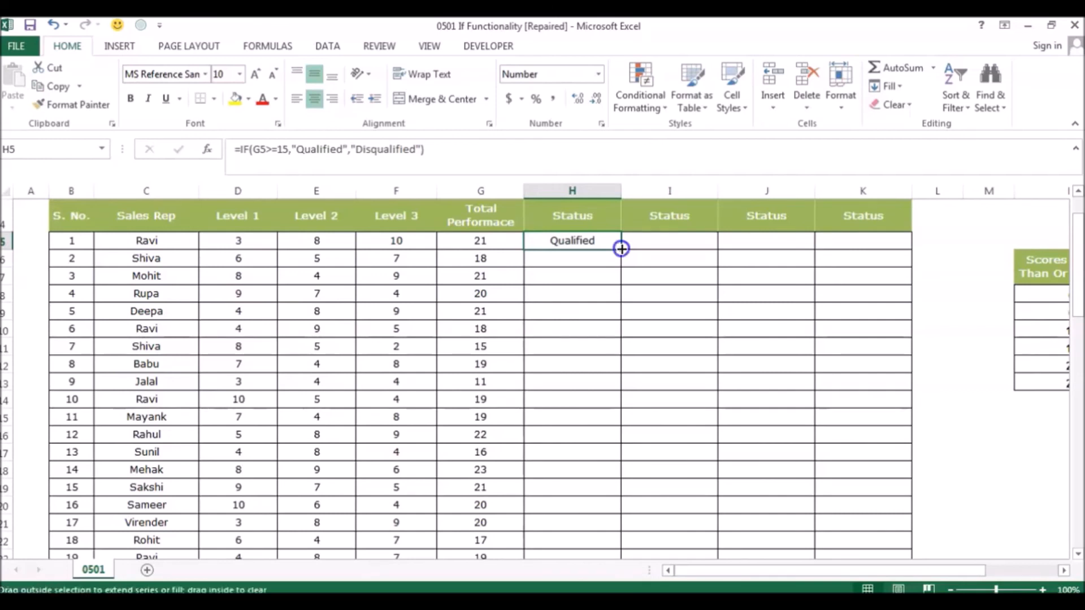
pyautogui.doubleClick(621, 249)
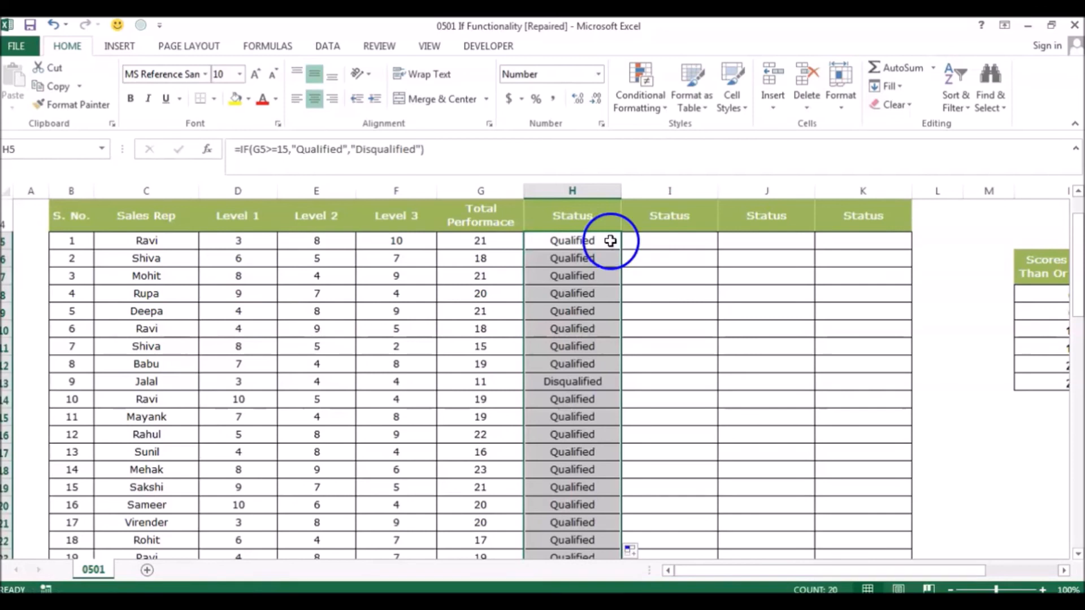
# Examine the Status results and their formulas in column H down to the last row.
pyautogui.click(581, 276)
pyautogui.press('Down')
pyautogui.press('Down')
pyautogui.press('Down')
pyautogui.press('Down')
pyautogui.press('Down')
pyautogui.press('Down')
pyautogui.press('Down')
pyautogui.press('Down')
pyautogui.press('Down')
pyautogui.press('Down')
pyautogui.press('Down')
pyautogui.press('Down')
pyautogui.press('Down')
pyautogui.press('Down')
pyautogui.press('Down')
pyautogui.press('Down')
pyautogui.press('Down')
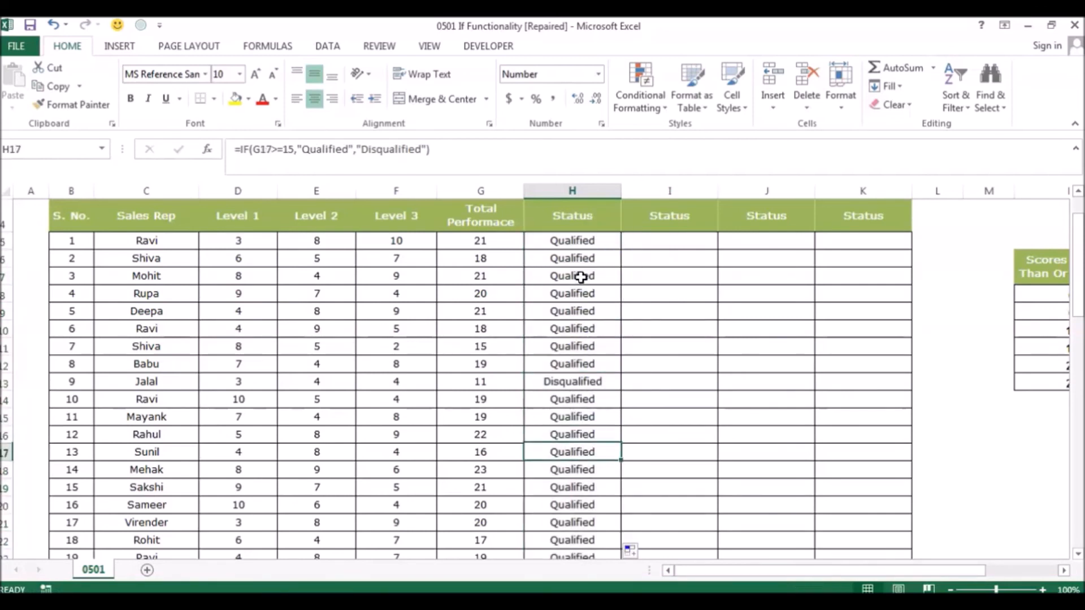
pyautogui.press('Down')
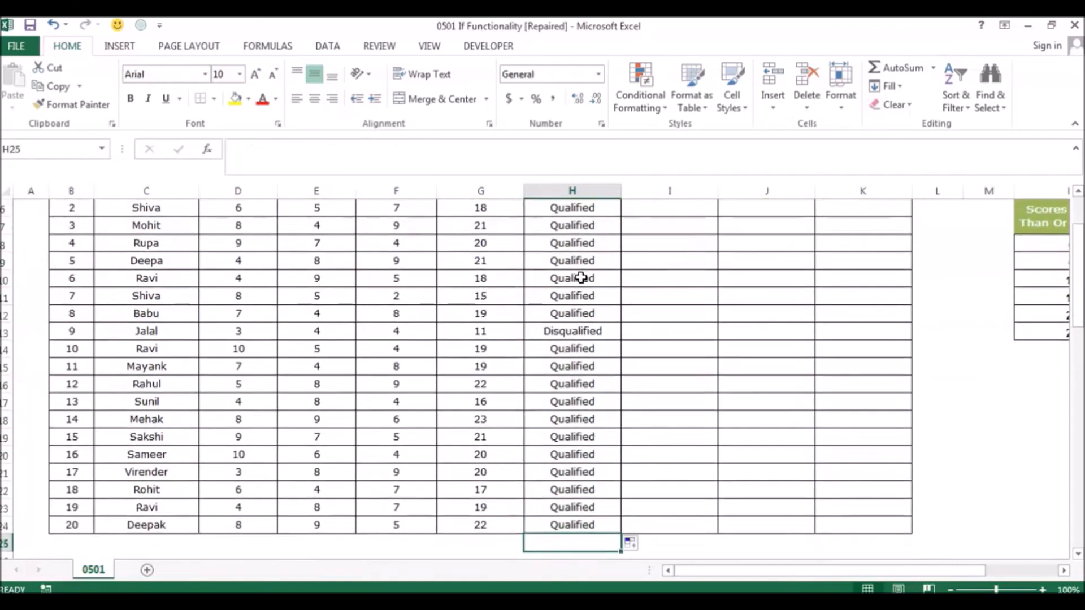
pyautogui.press('Up')
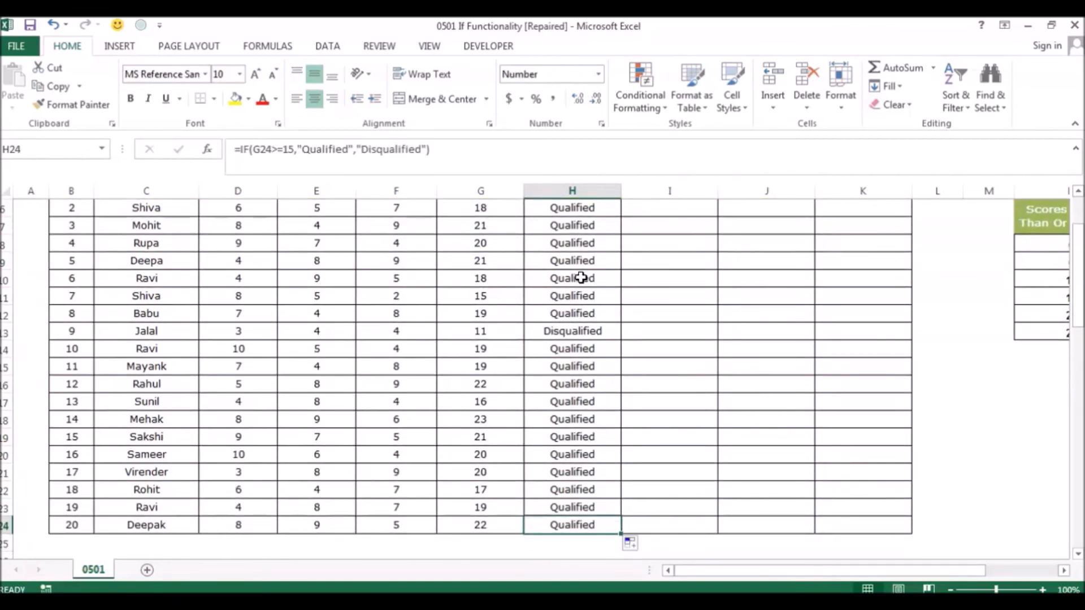